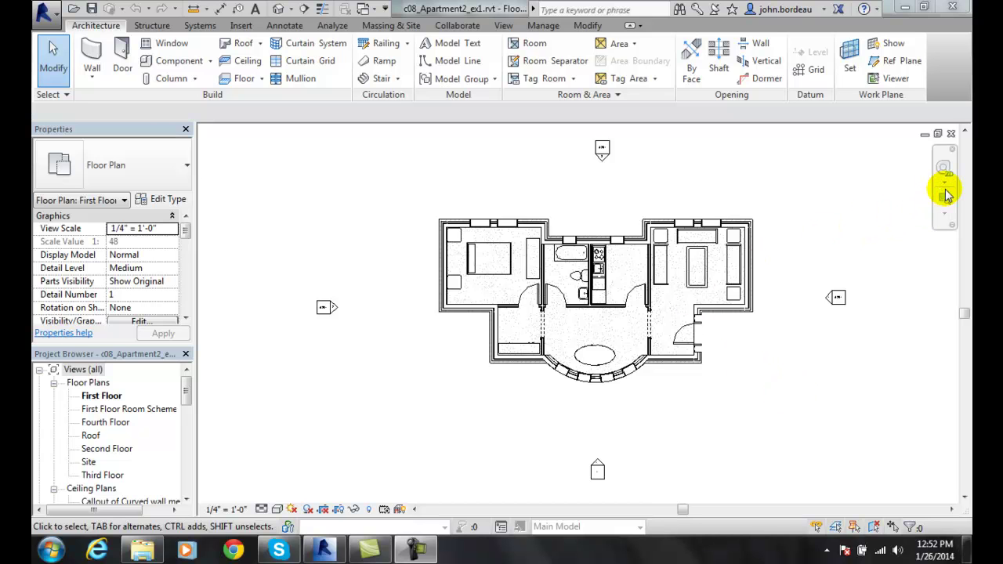
- Zoom in Region around the bathroom of the first floor plan, and again closer around the toilet
click(838, 214)
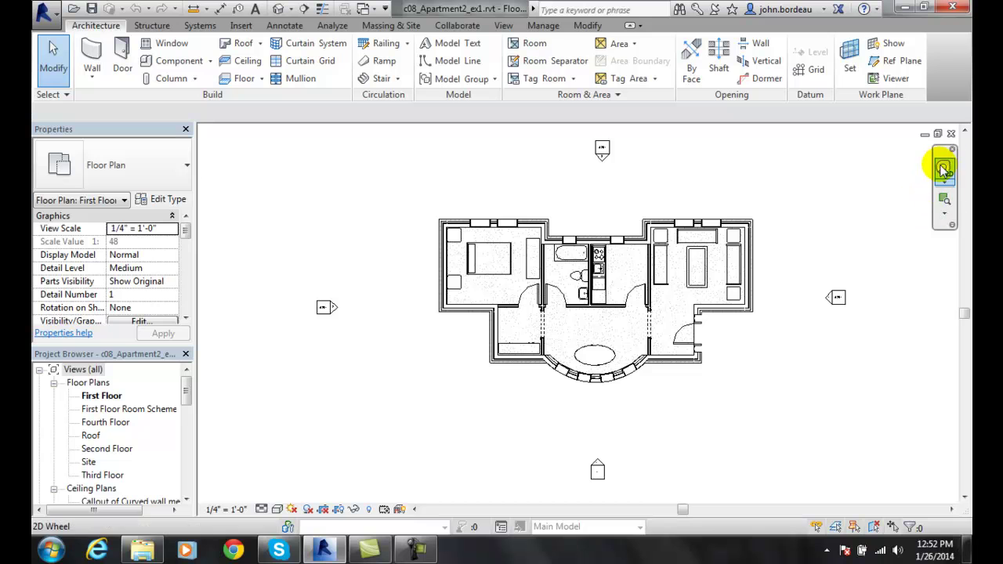
click(945, 219)
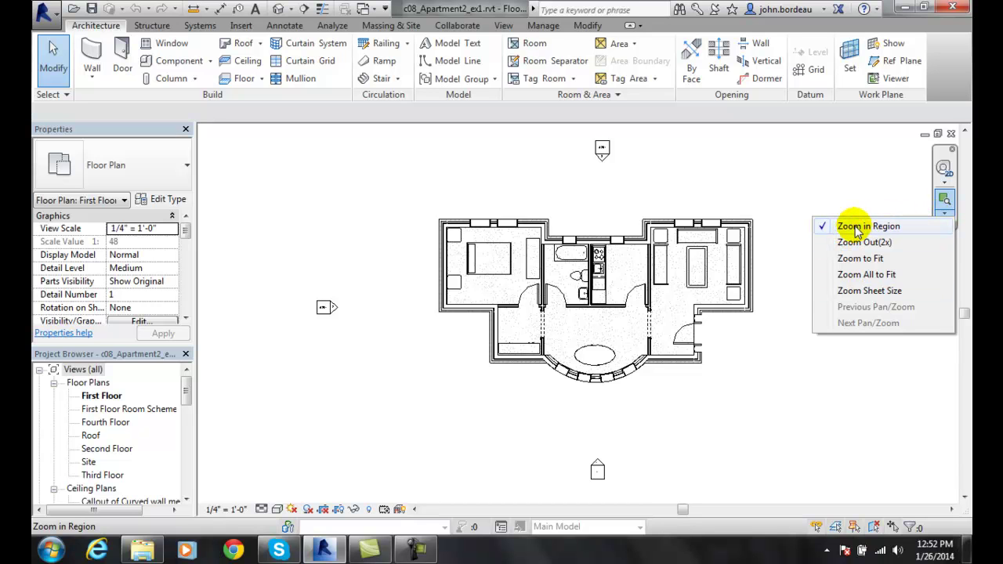
click(909, 226)
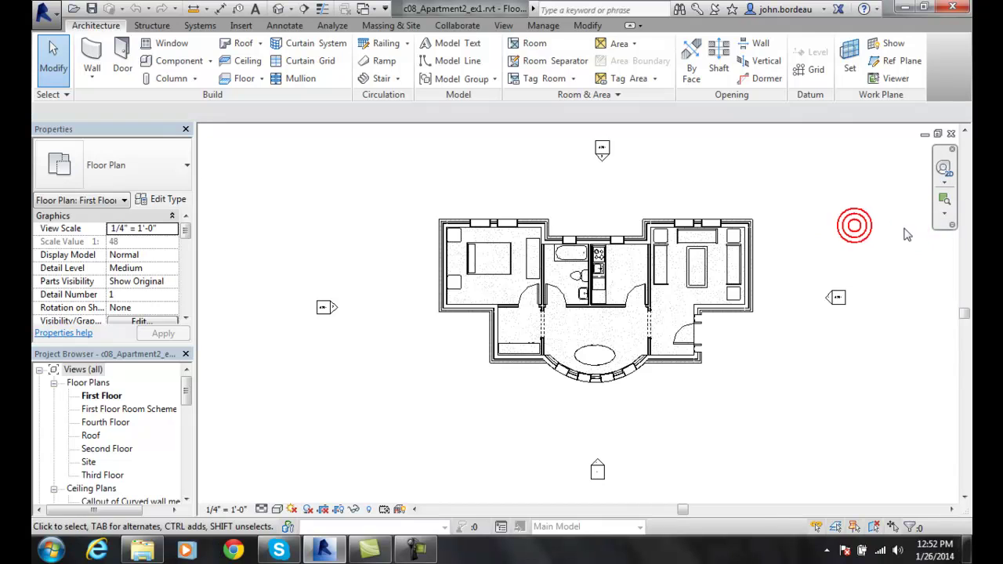
click(944, 200)
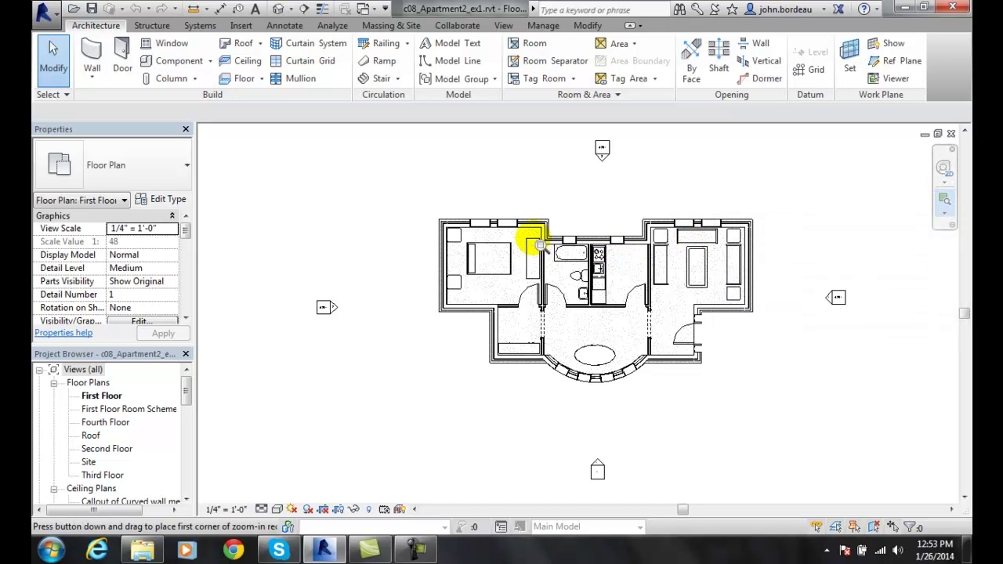
drag(533, 232, 595, 307)
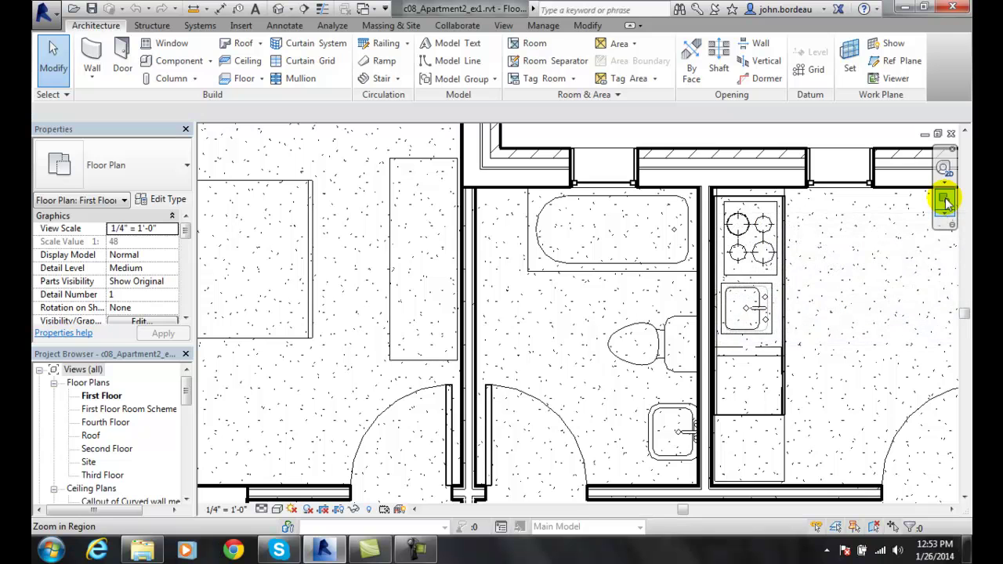
click(946, 202)
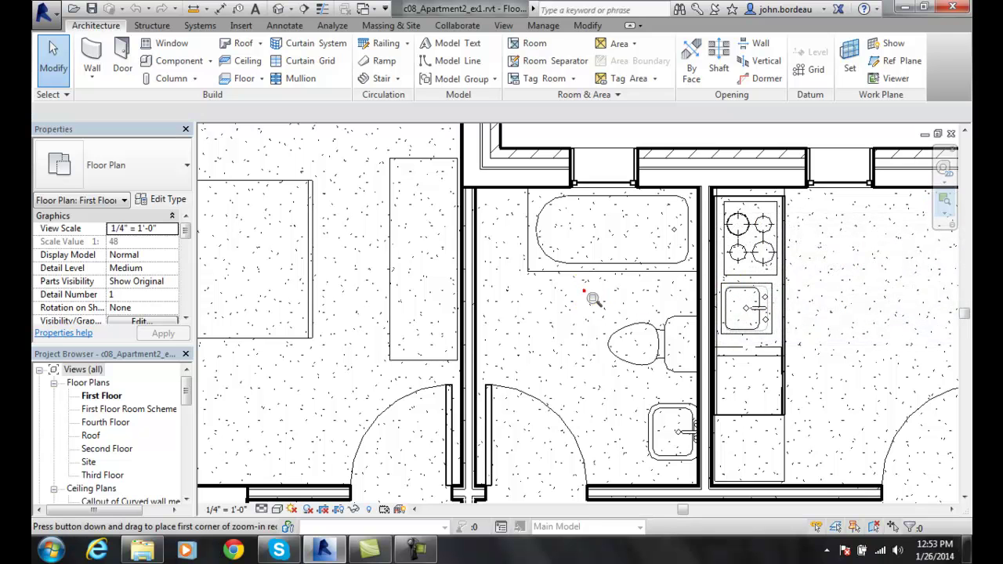
drag(584, 291, 730, 398)
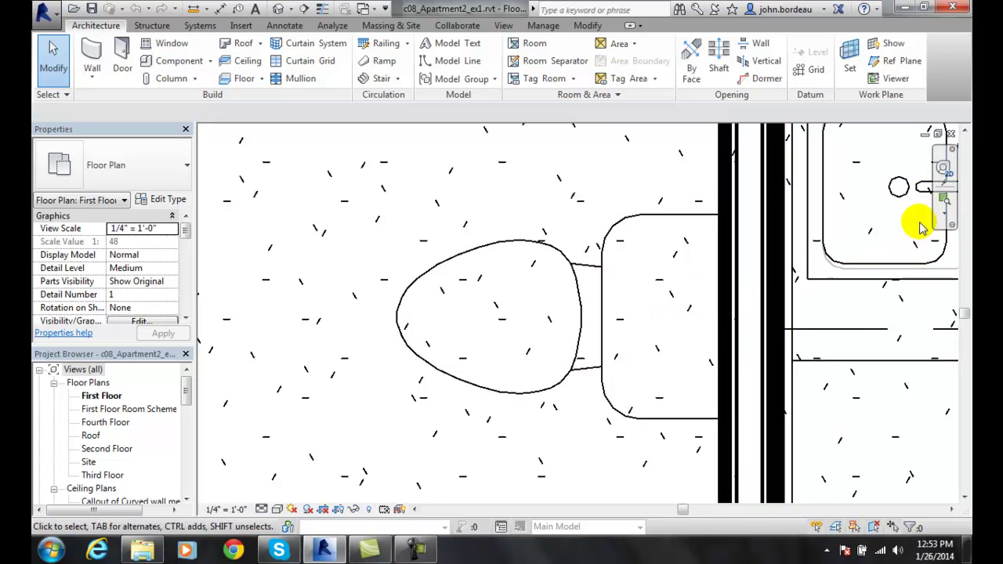
- Zoom out from the toilet with Zoom Out(2x), and fit the whole first floor plan with Zoom to Fit
click(944, 214)
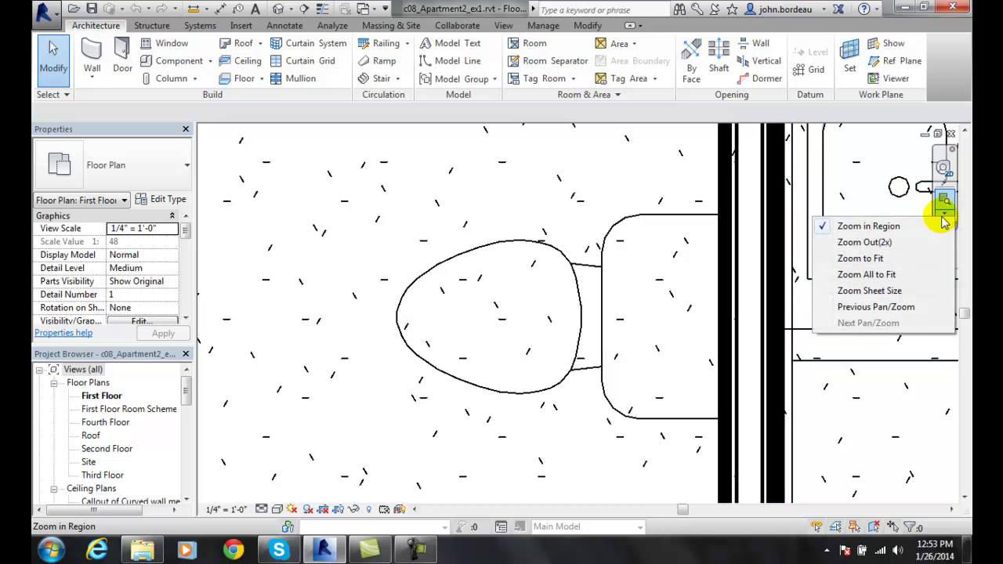
click(864, 243)
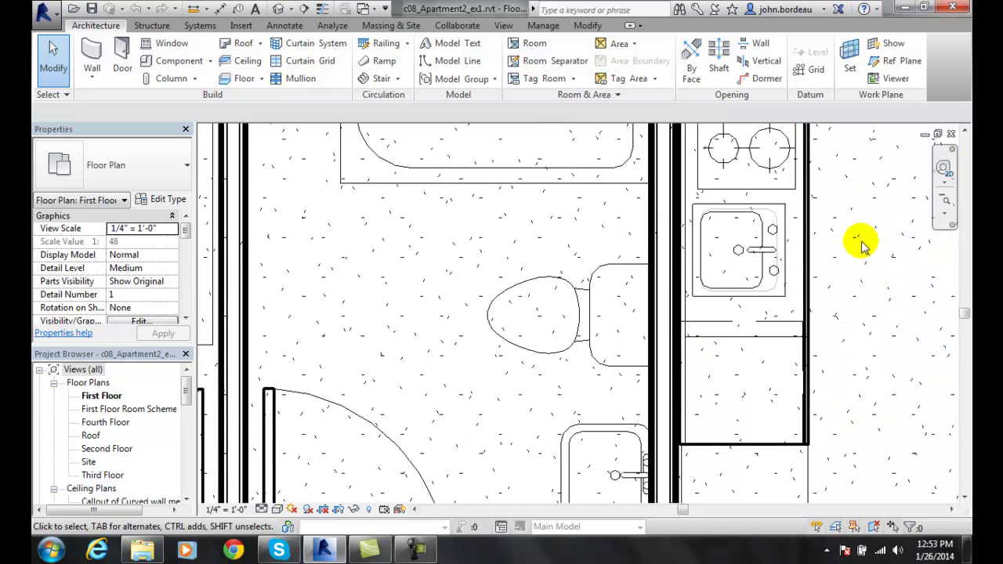
click(946, 218)
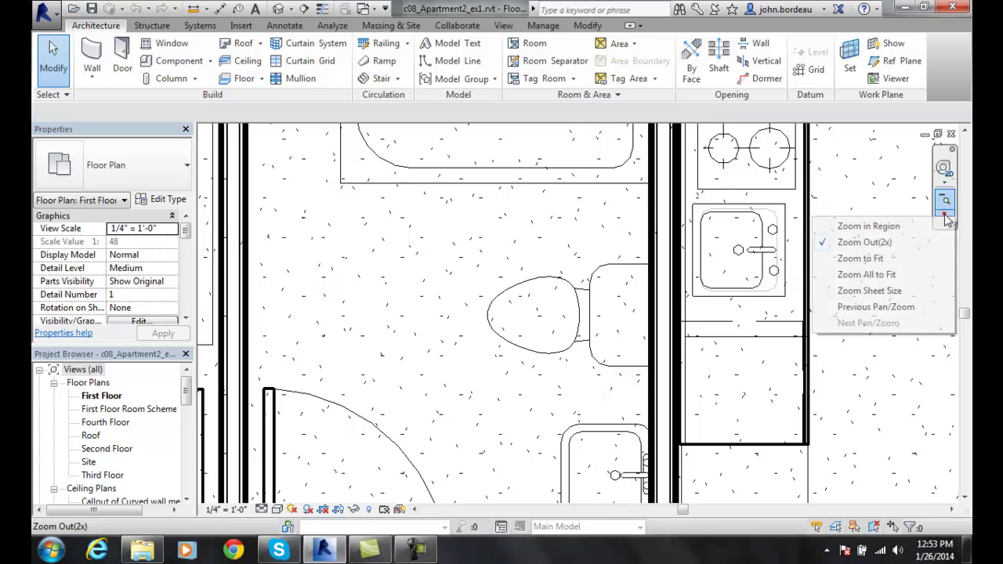
click(866, 243)
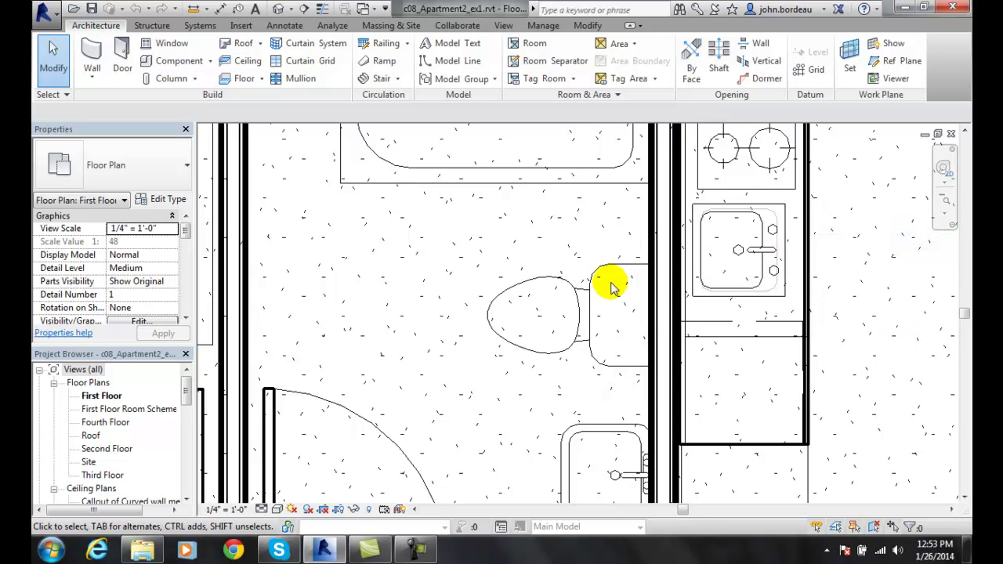
click(945, 218)
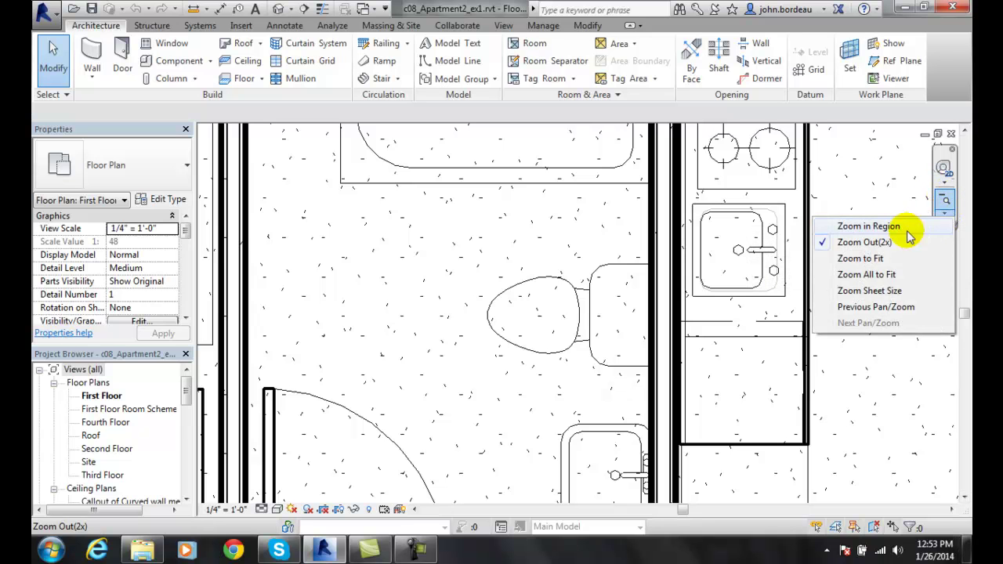
click(865, 262)
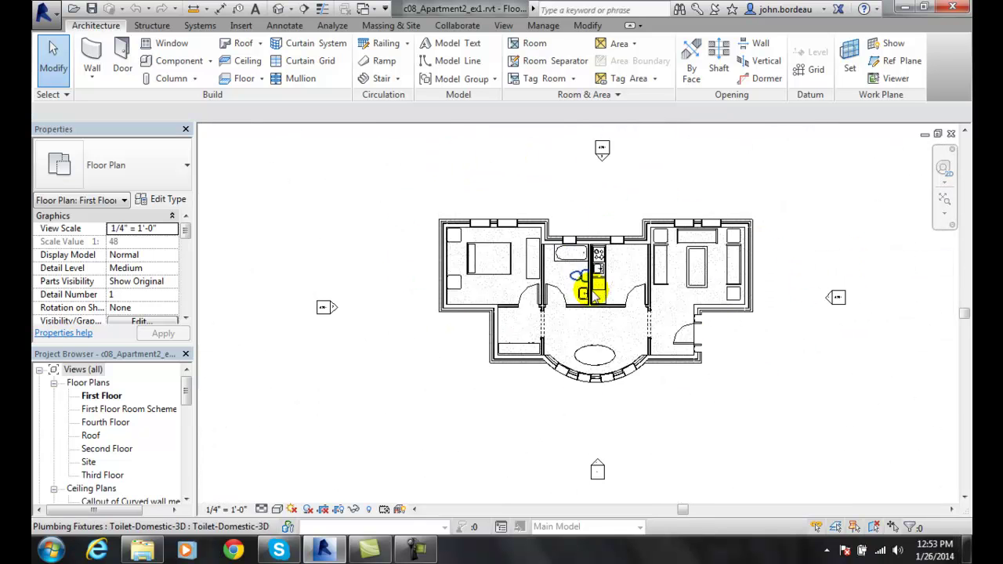
- Zoom in Region around the bed in the bedroom, and return to the full plan with Zoom to Fit
click(947, 217)
click(877, 225)
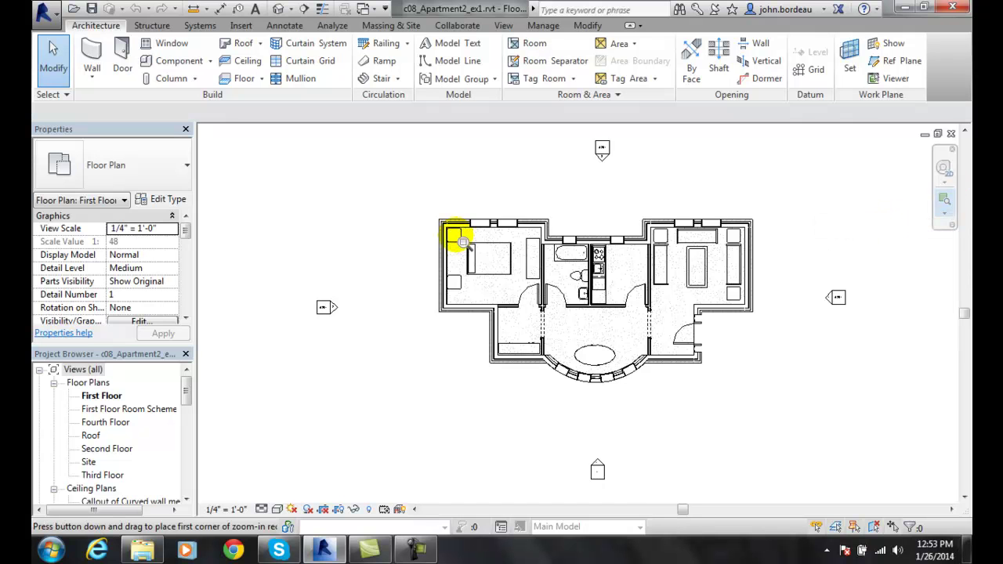
drag(462, 241, 531, 279)
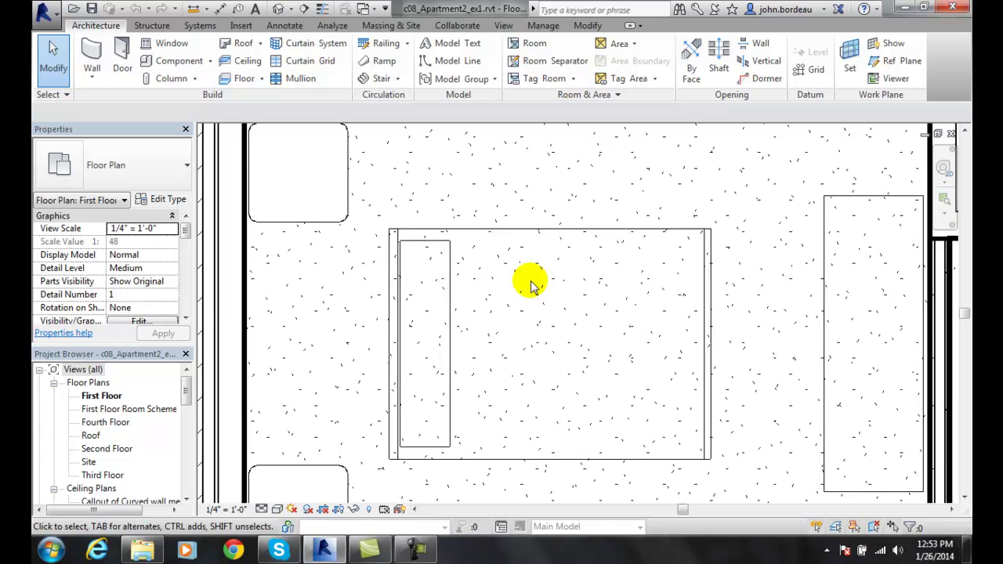
click(948, 216)
click(866, 258)
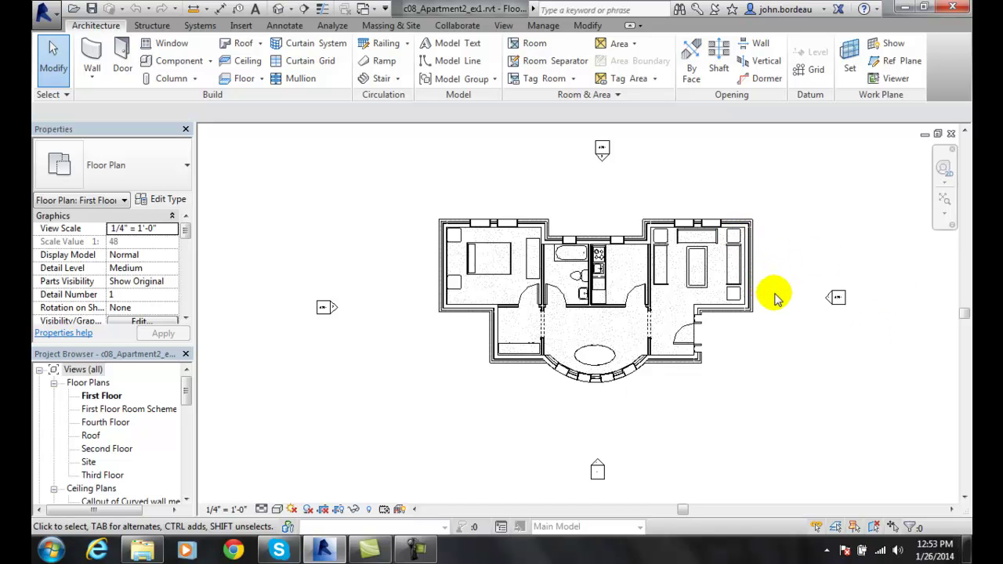
- Try Zoom All to Fit on the first floor plan, and refit the shrunken plan with Zoom to Fit
click(945, 216)
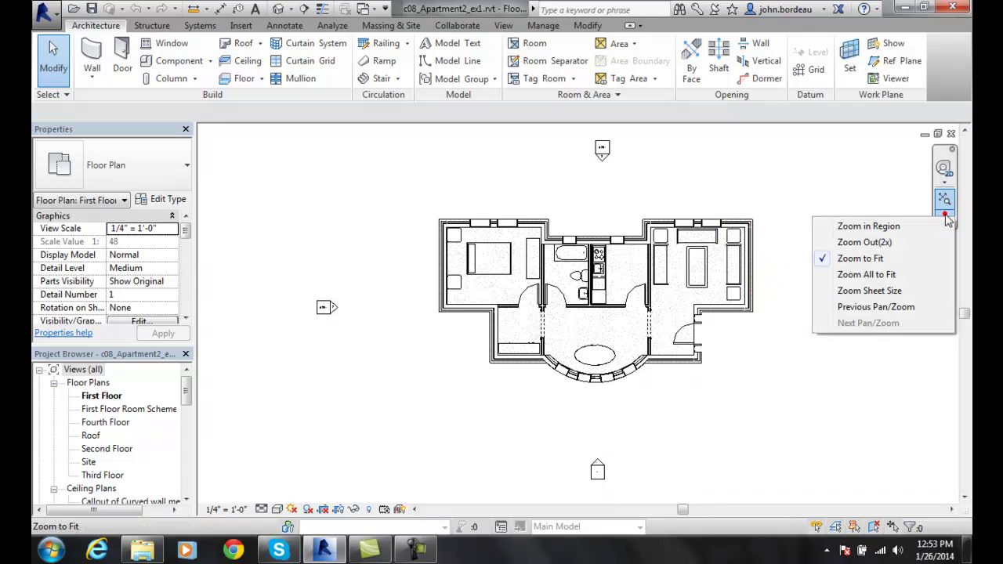
click(876, 274)
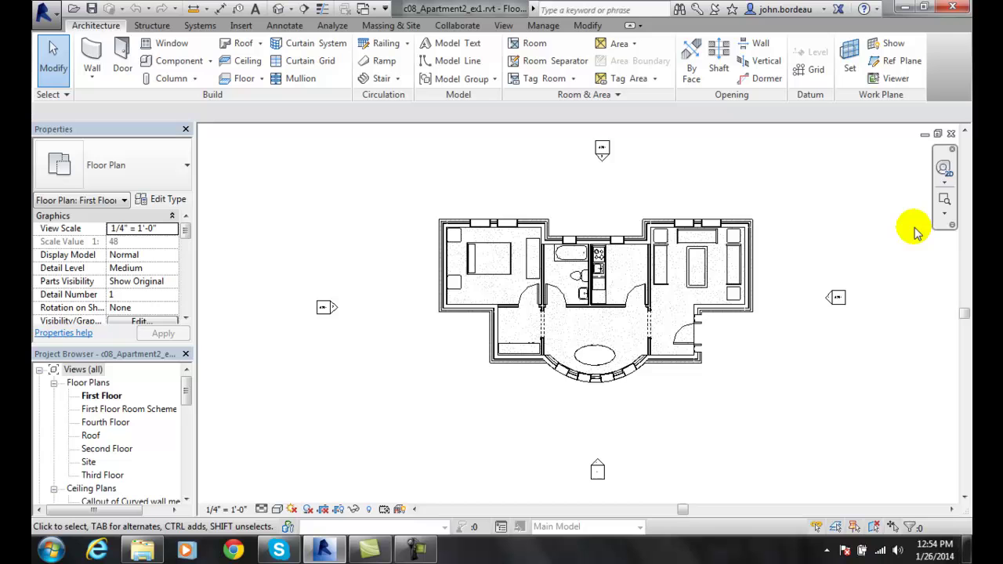
scroll(902, 227, down, 2)
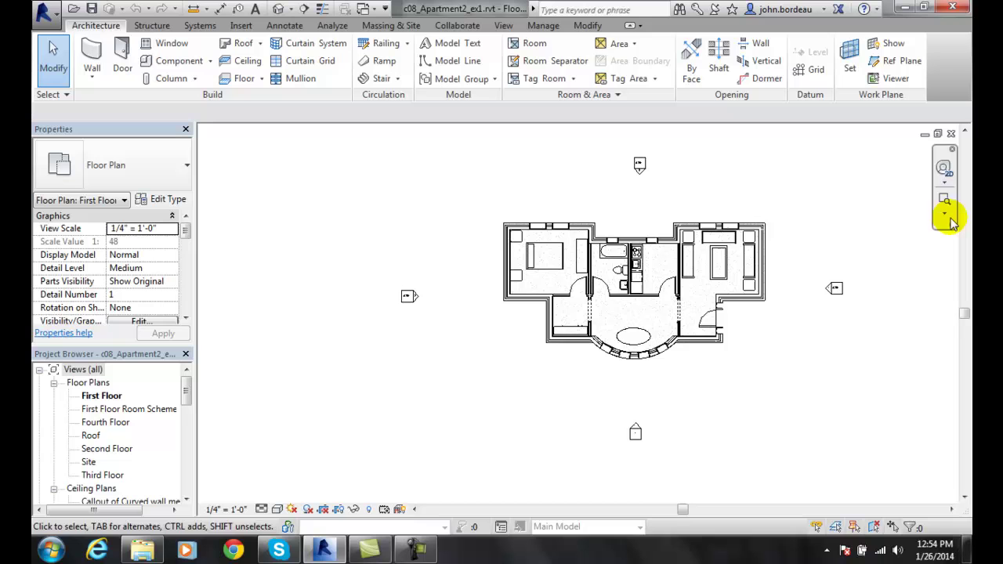
scroll(852, 251, down, 4)
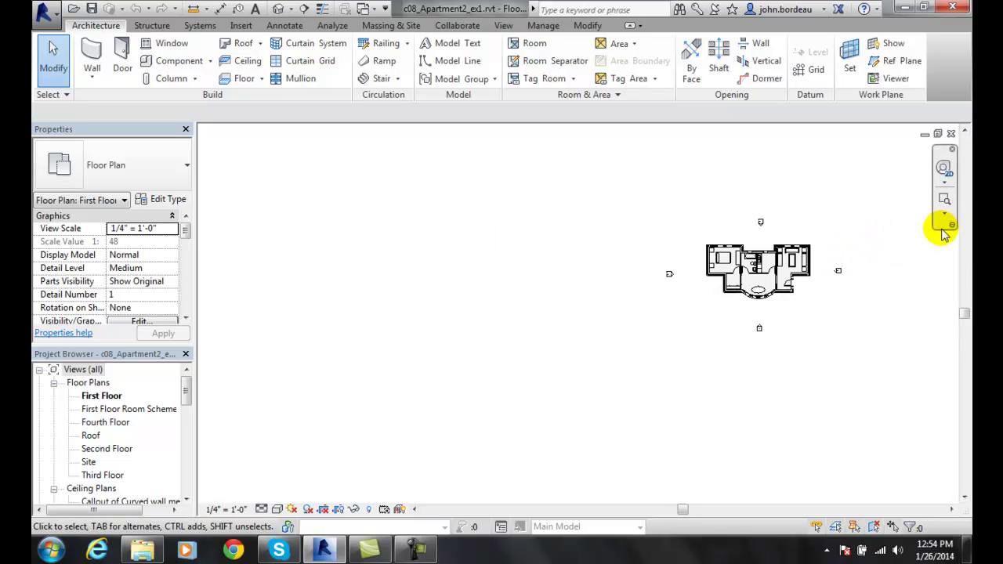
click(945, 216)
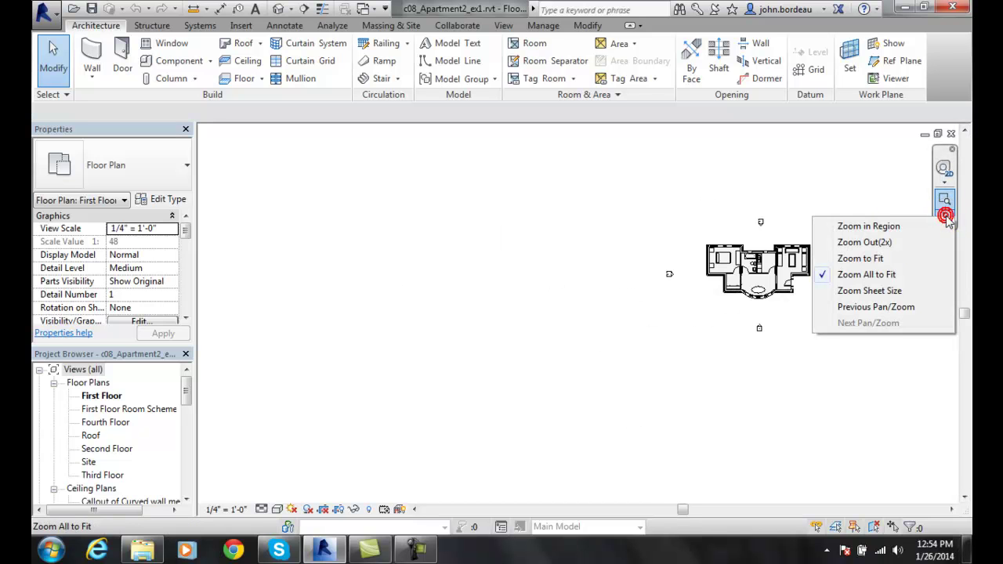
click(874, 276)
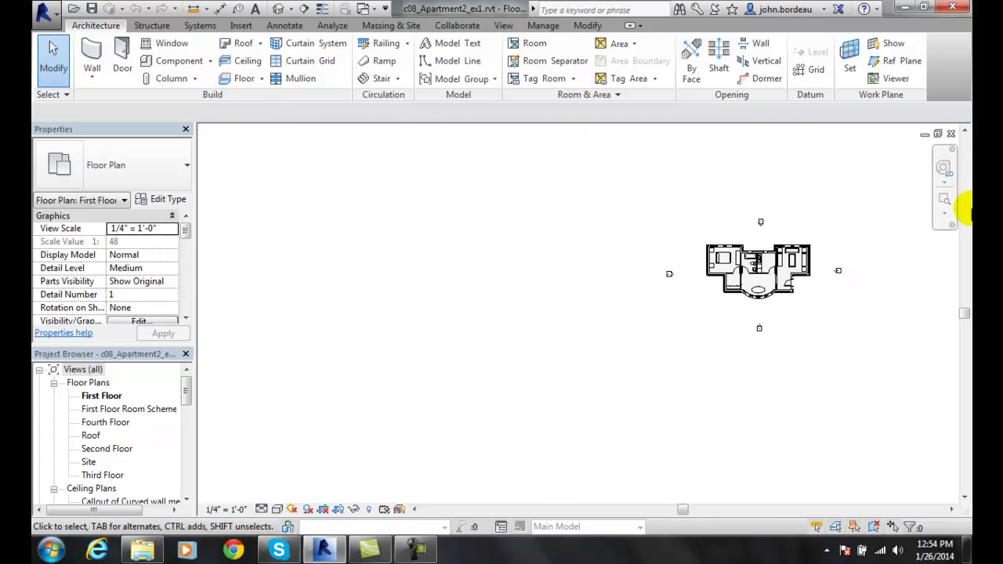
click(944, 212)
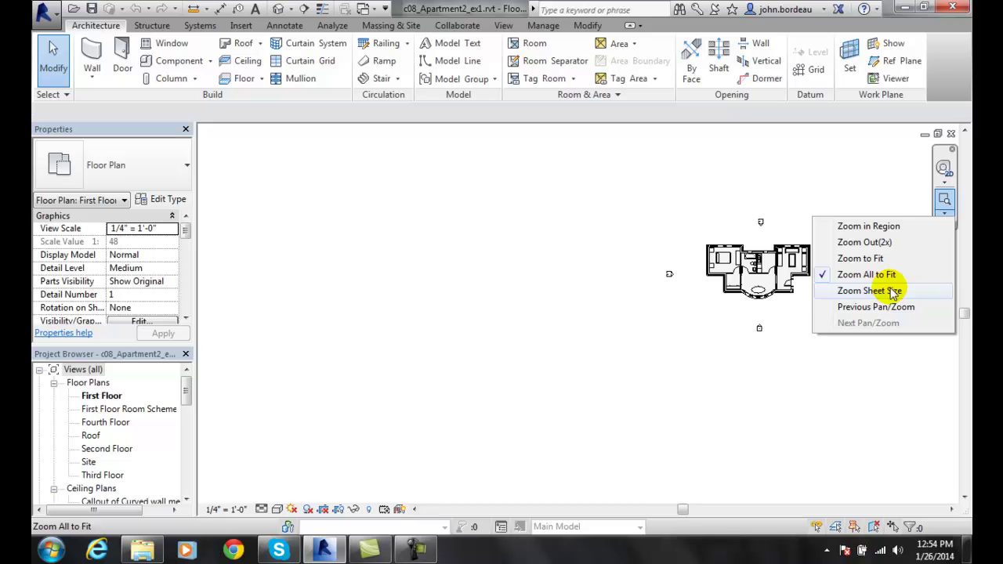
click(868, 260)
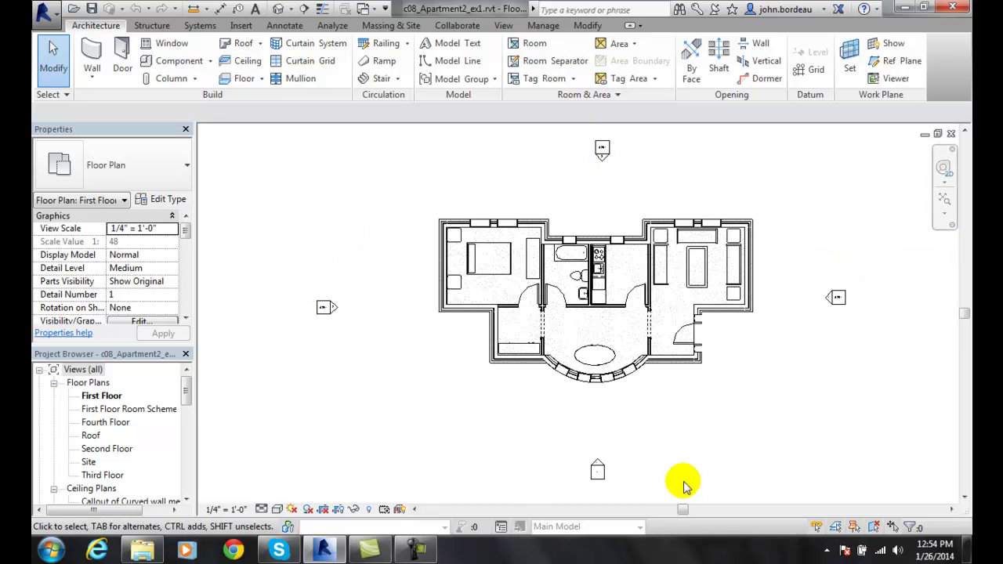
- Open the sheet A102 - Second Floor Plan
click(948, 215)
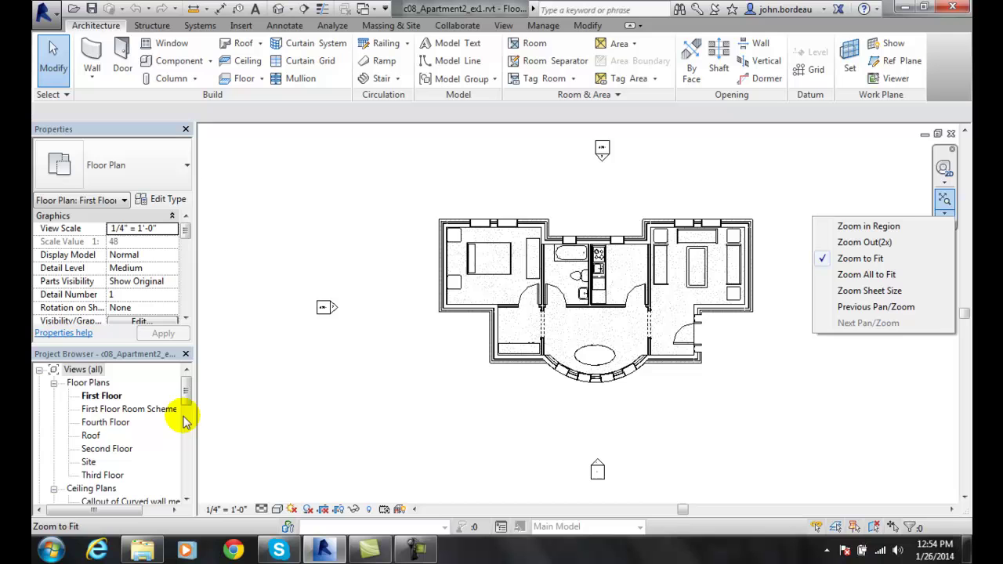
drag(185, 387, 188, 465)
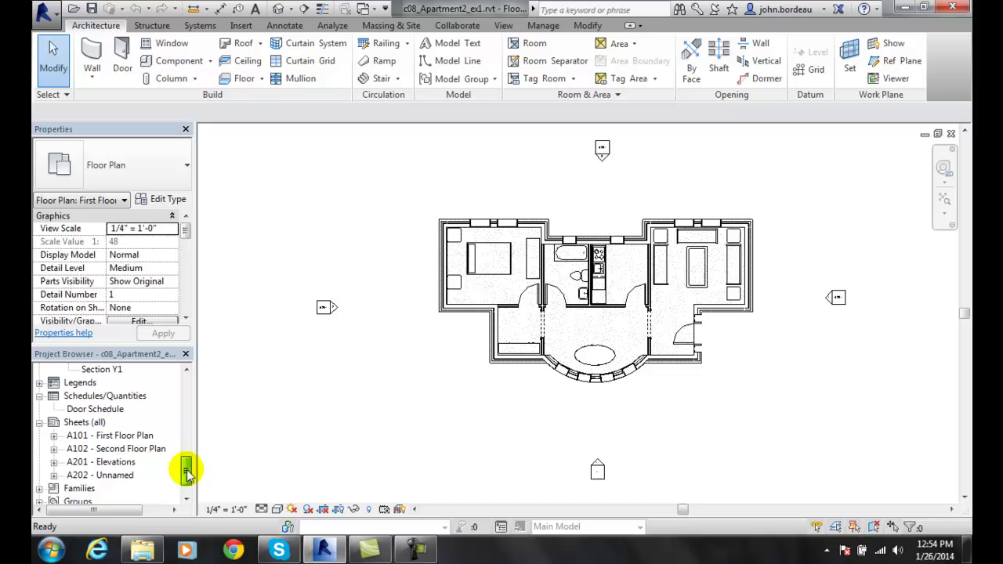
double_click(114, 450)
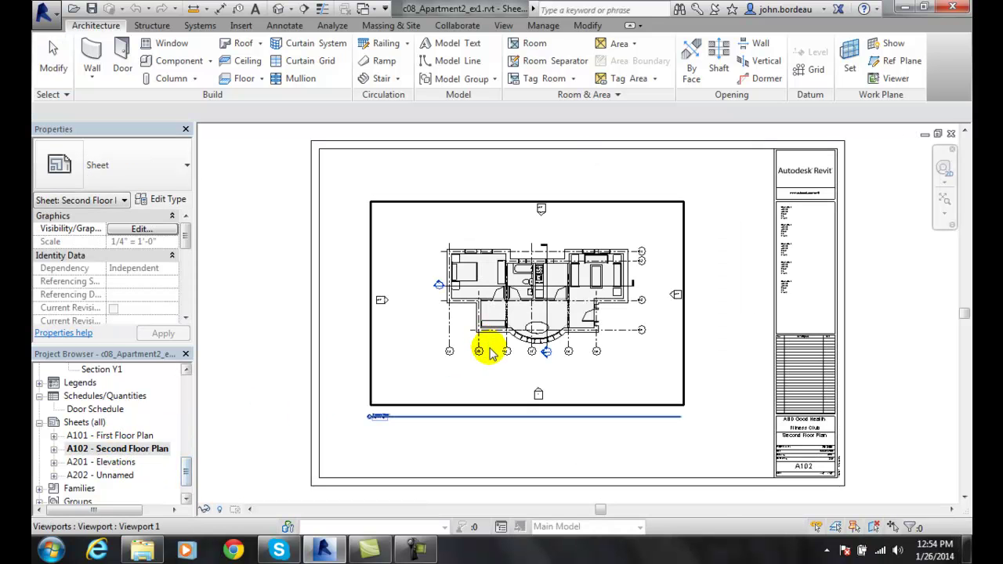
- Zoom in Region around the lower part of the A102 sheet's title block
scroll(489, 353, down, 2)
click(944, 212)
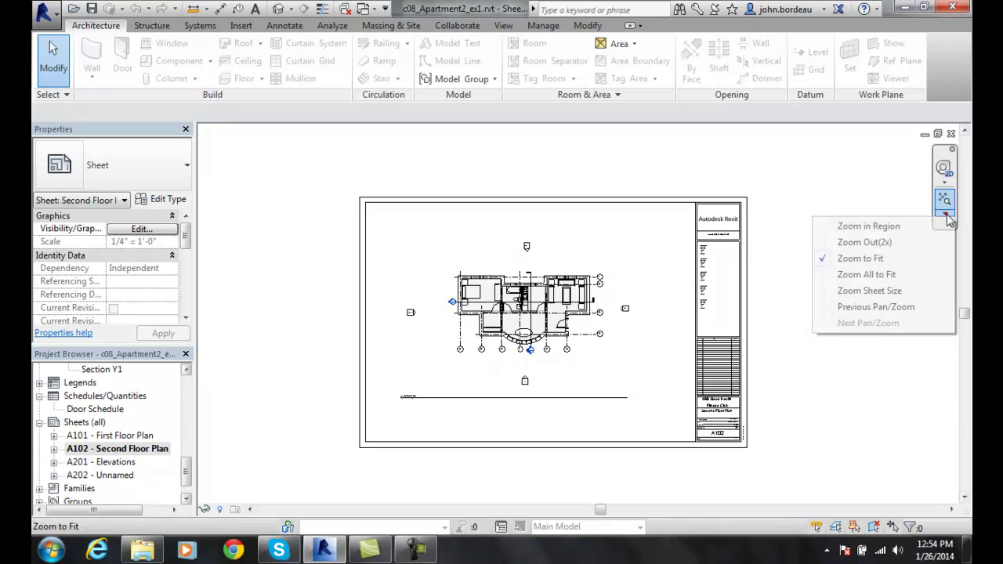
click(866, 226)
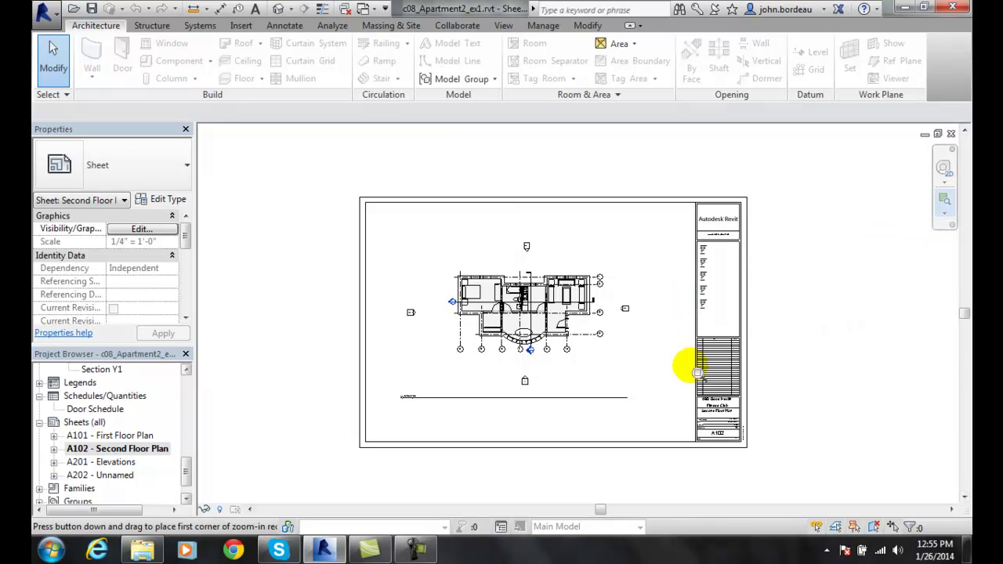
drag(689, 374, 735, 438)
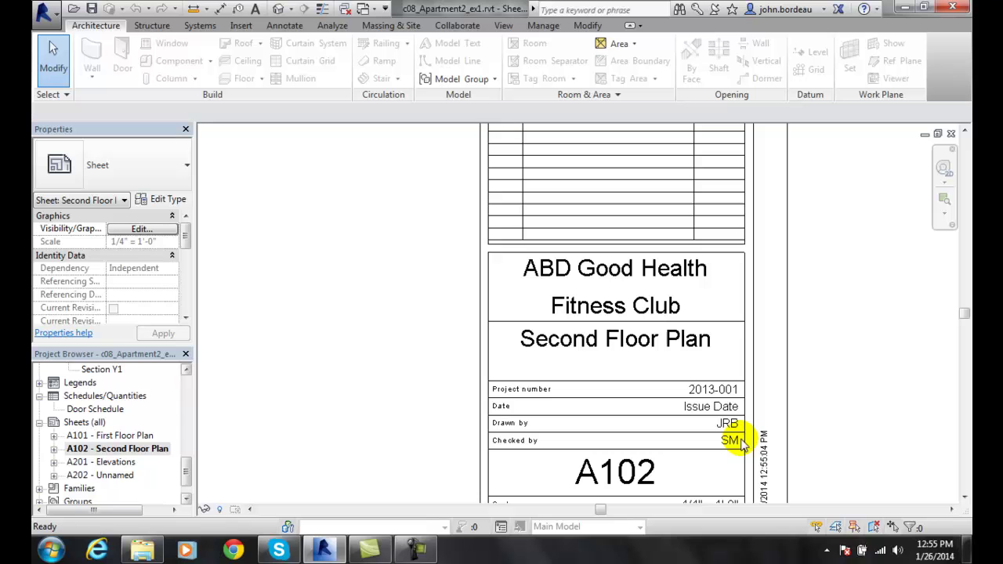
- Display the A102 title block with Zoom Sheet Size, and zoom out to show more of the sheet
click(945, 213)
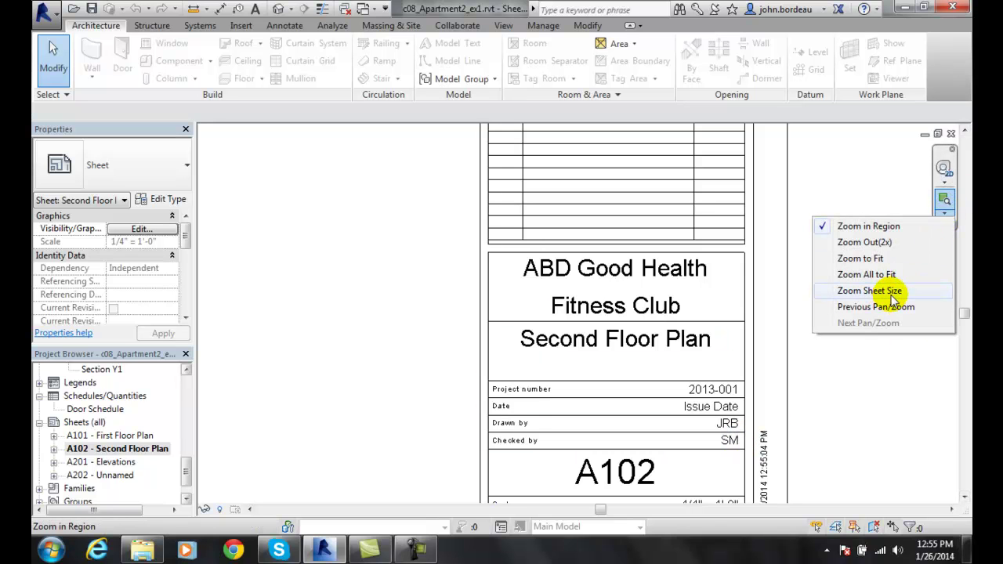
click(891, 292)
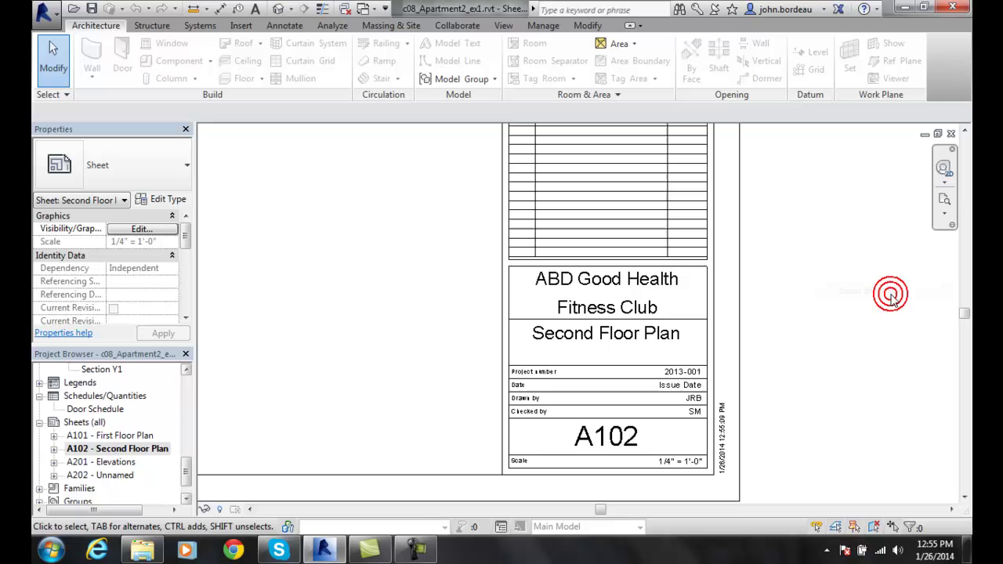
click(946, 218)
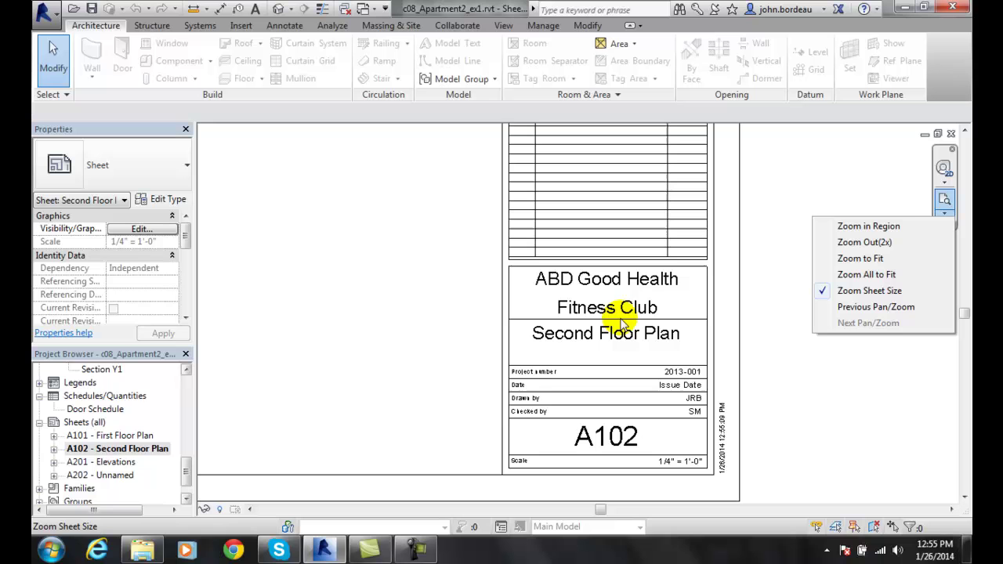
click(852, 291)
scroll(418, 280, down, 2)
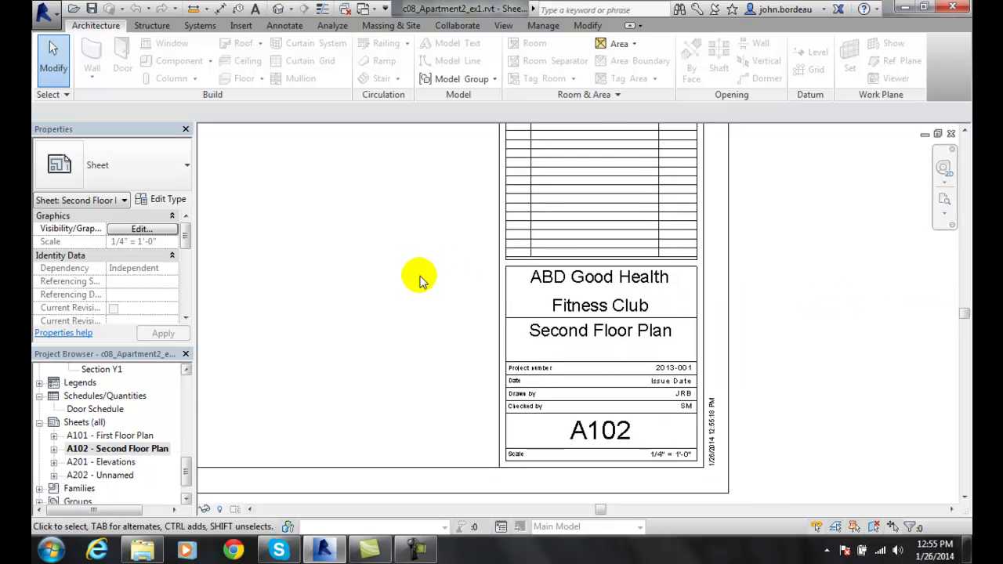
scroll(419, 280, down, 4)
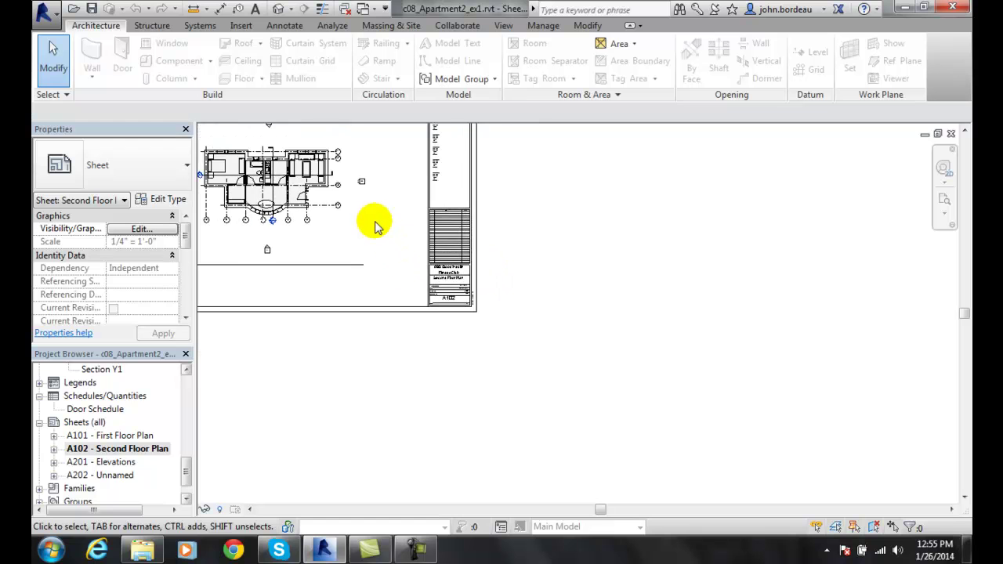
- Apply Zoom Sheet Size to the A102 sheet and pan until the whole sheet is centred in the view
click(605, 509)
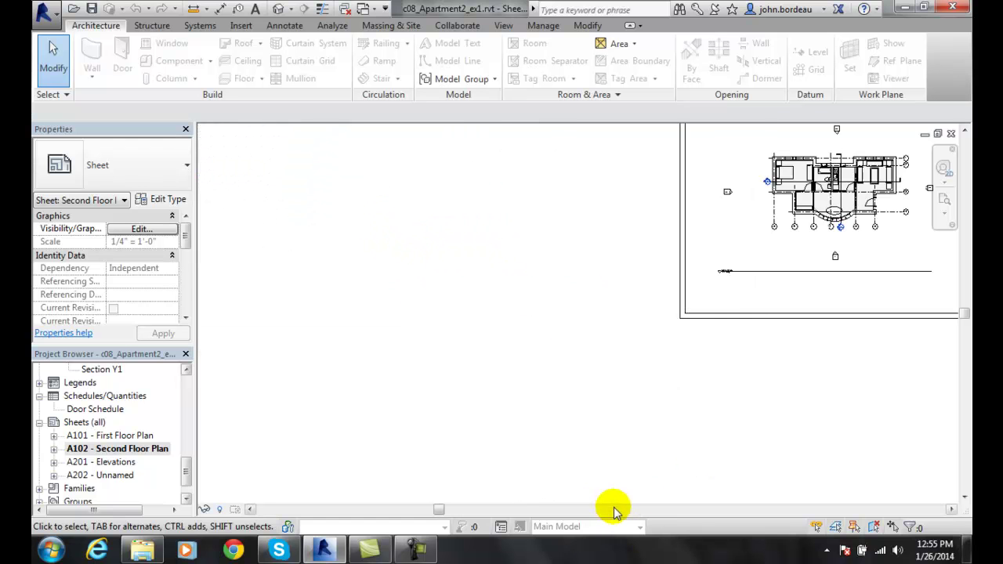
click(965, 130)
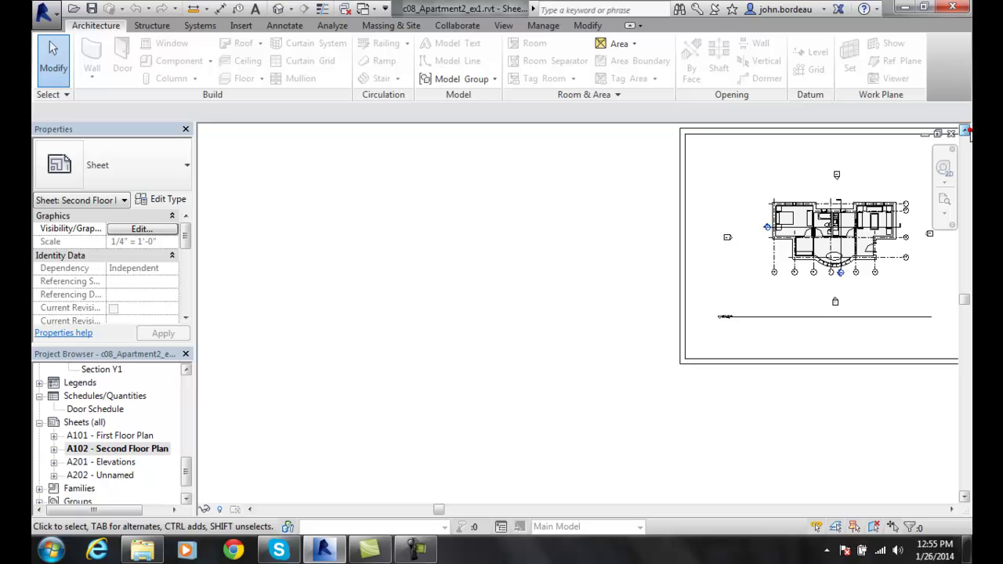
click(964, 130)
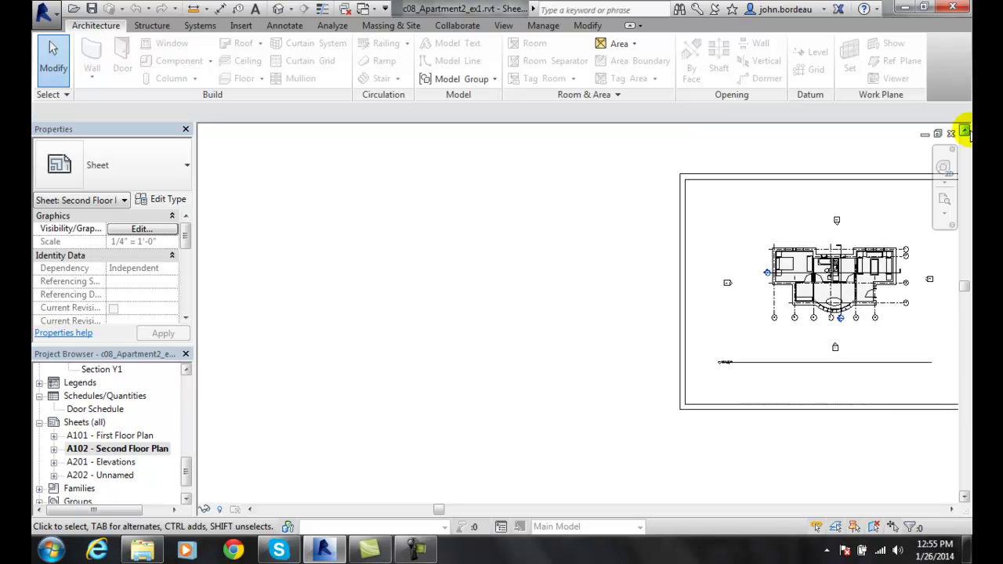
click(944, 215)
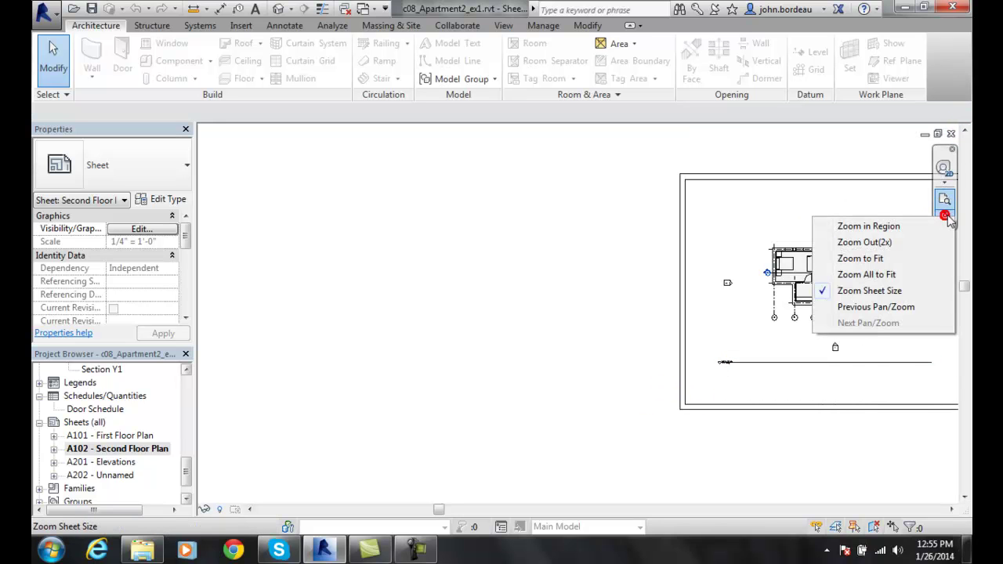
click(870, 291)
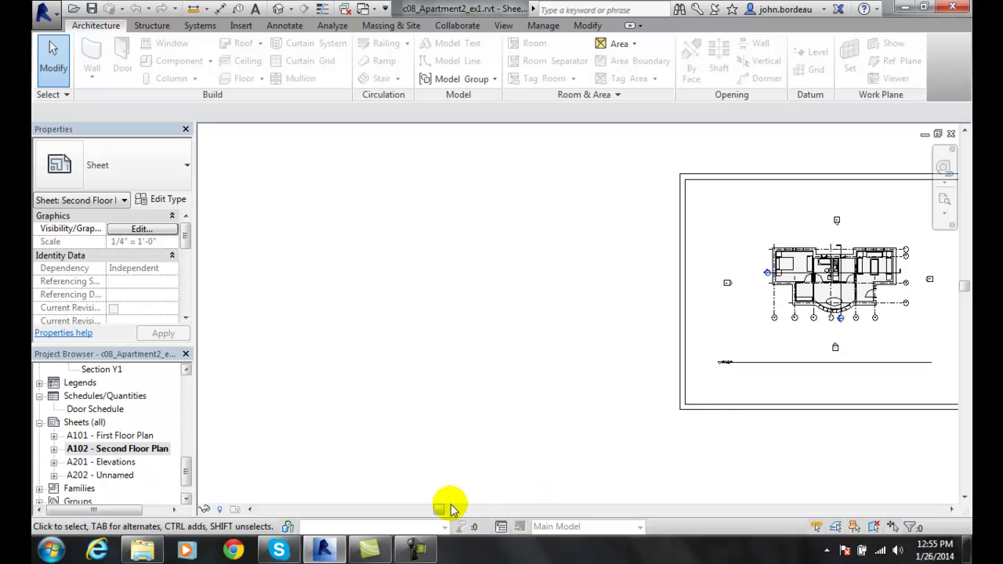
drag(442, 509, 553, 513)
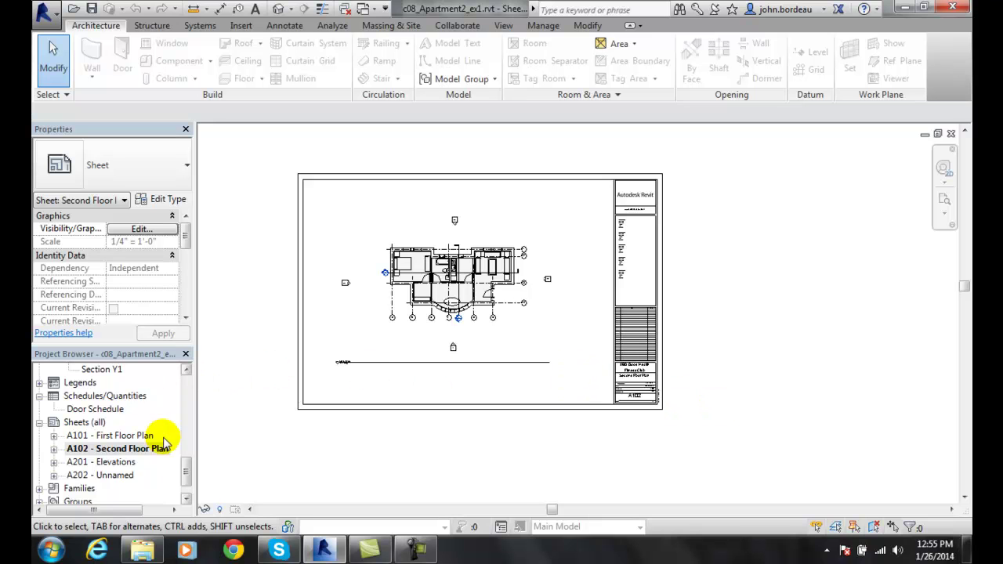
- In the First Floor plan, enlarge the bathroom area with Zoom in Region, and refit the whole plan with Zoom to Fit
double_click(100, 395)
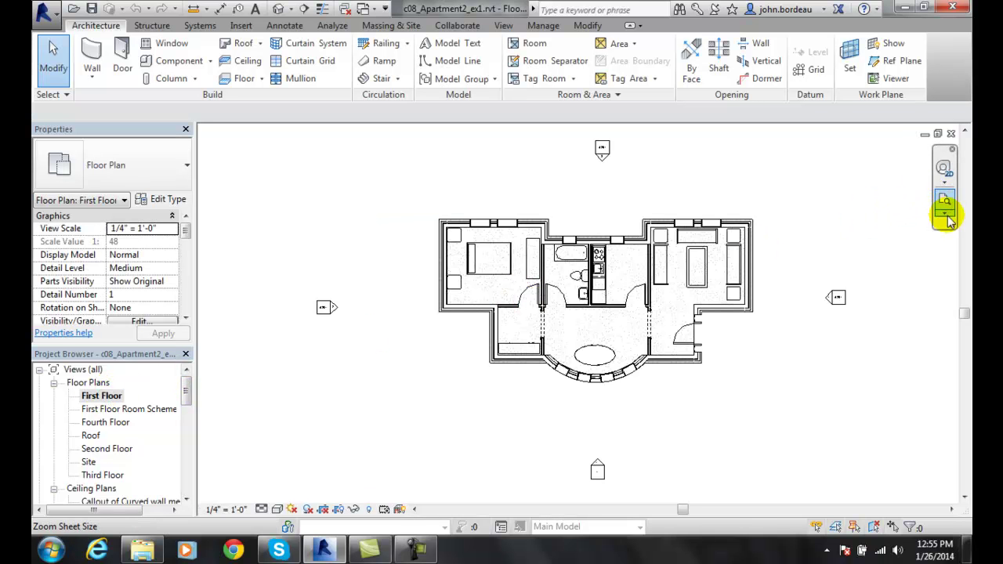
click(945, 216)
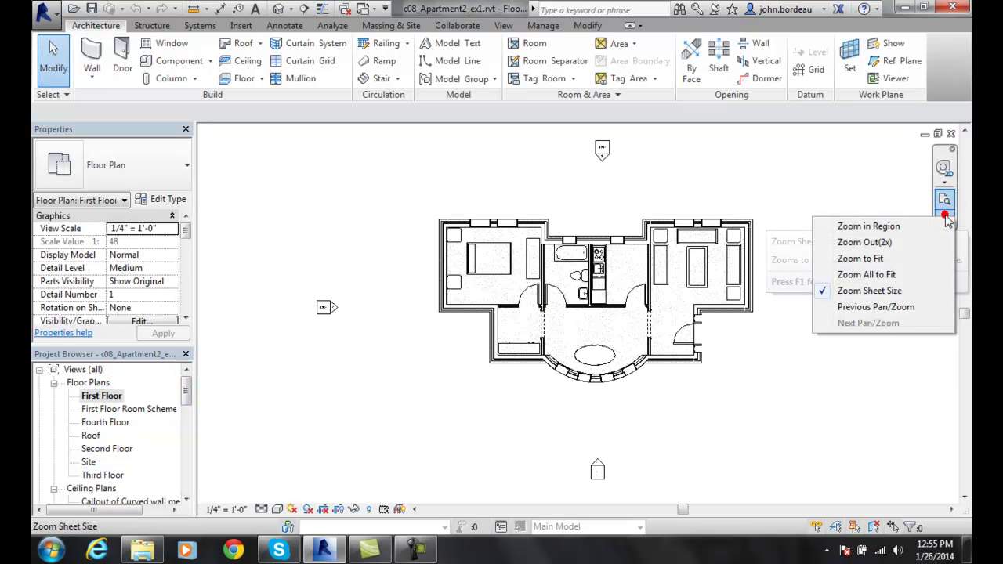
click(879, 226)
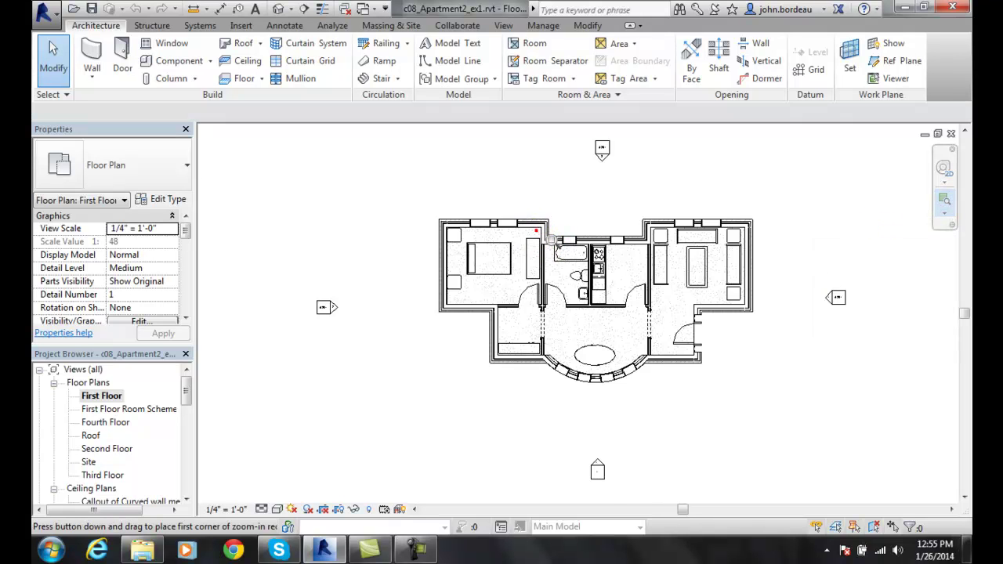
drag(536, 230, 613, 293)
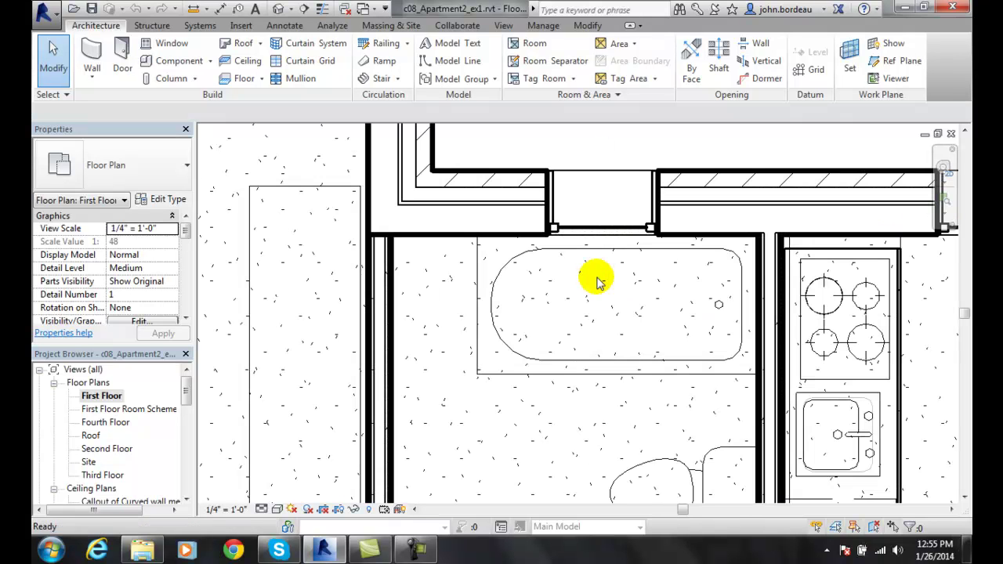
click(945, 216)
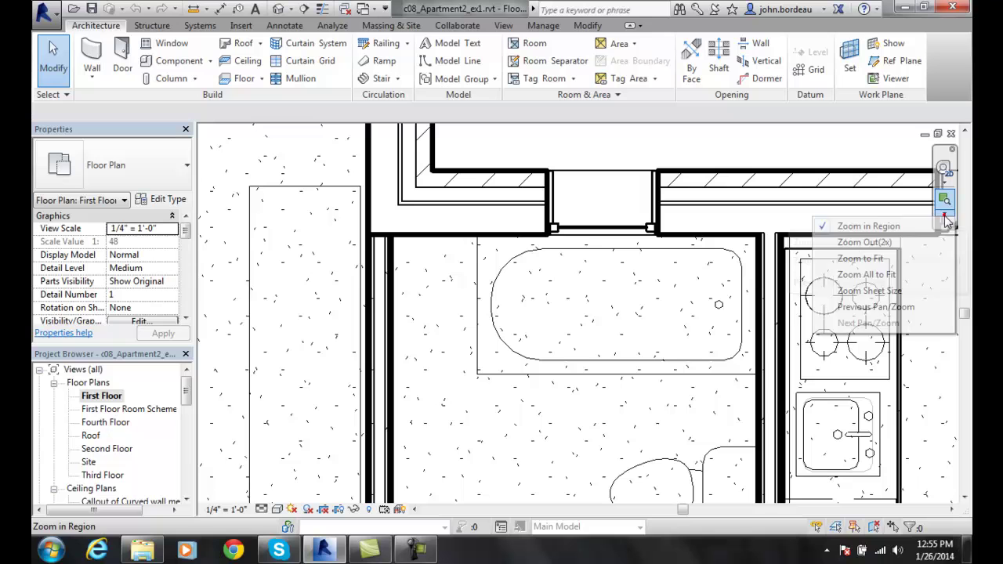
click(889, 262)
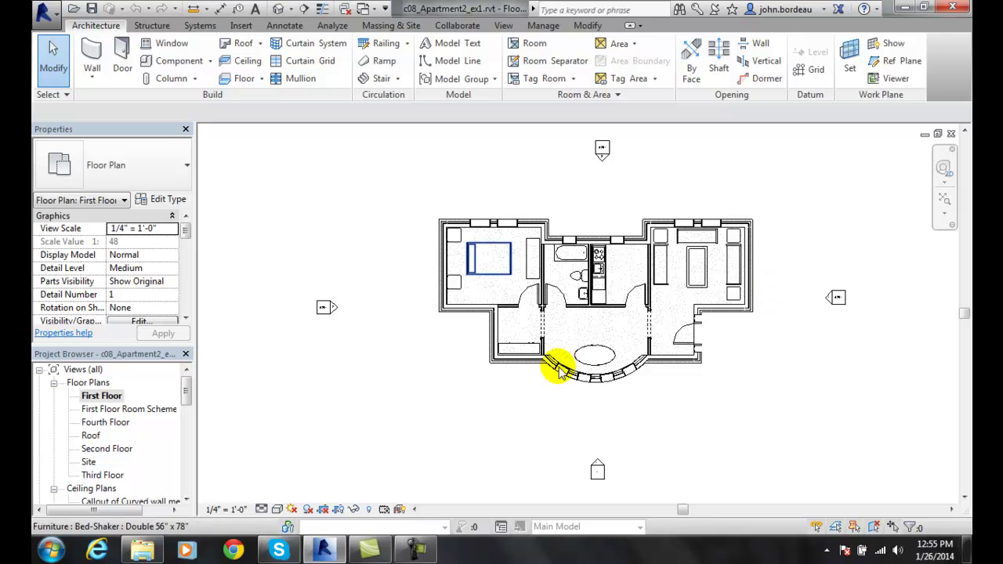